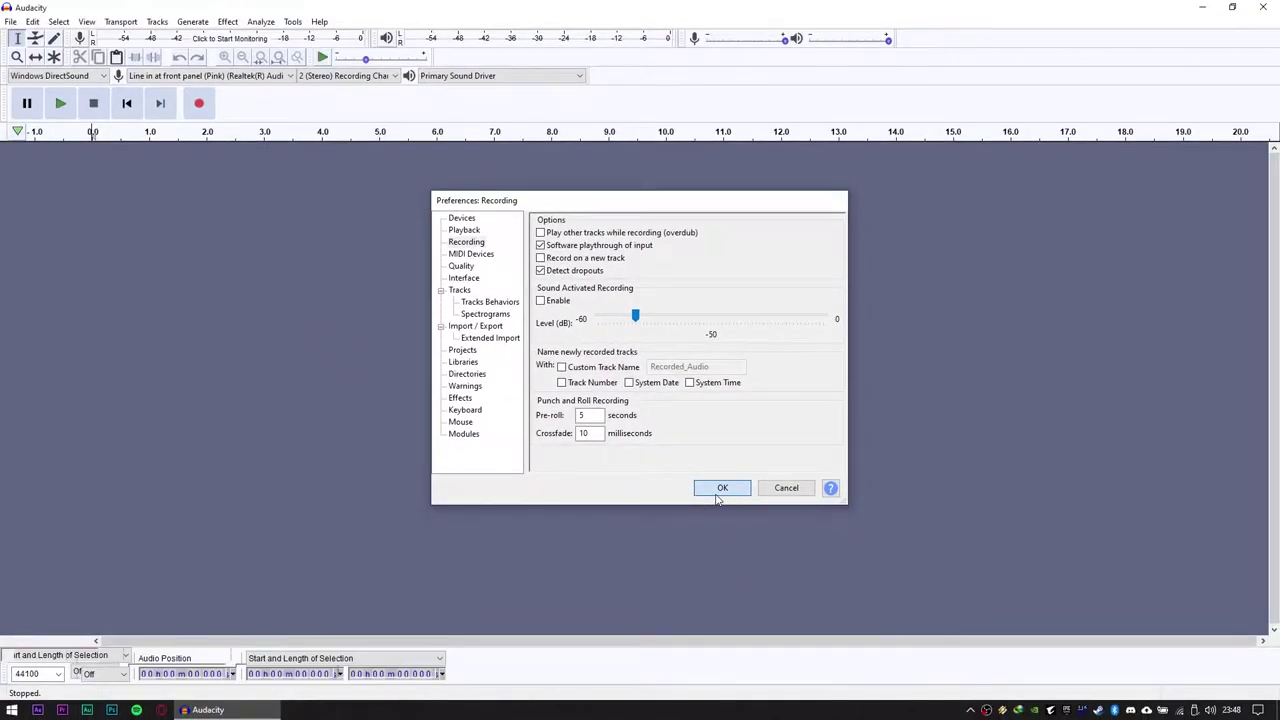
Apply the recording preferences with software playthrough of input enabled and start monitoring the recording level
click(716, 493)
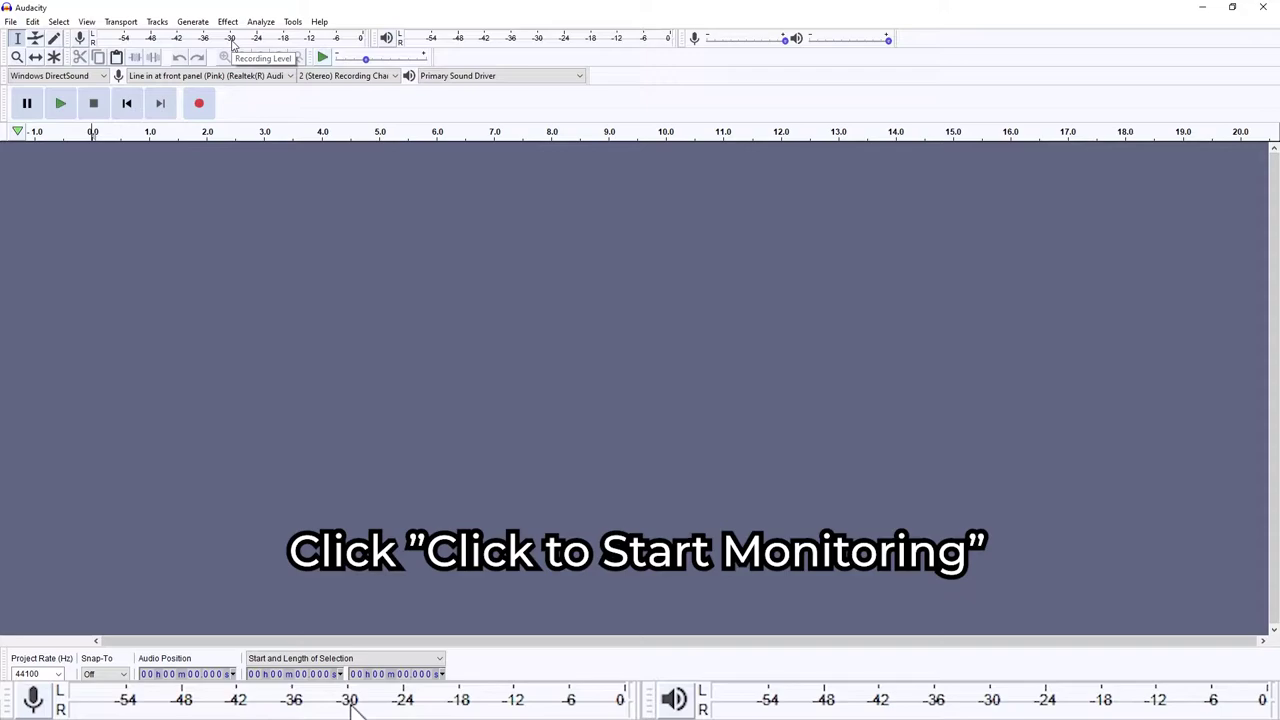
click(232, 44)
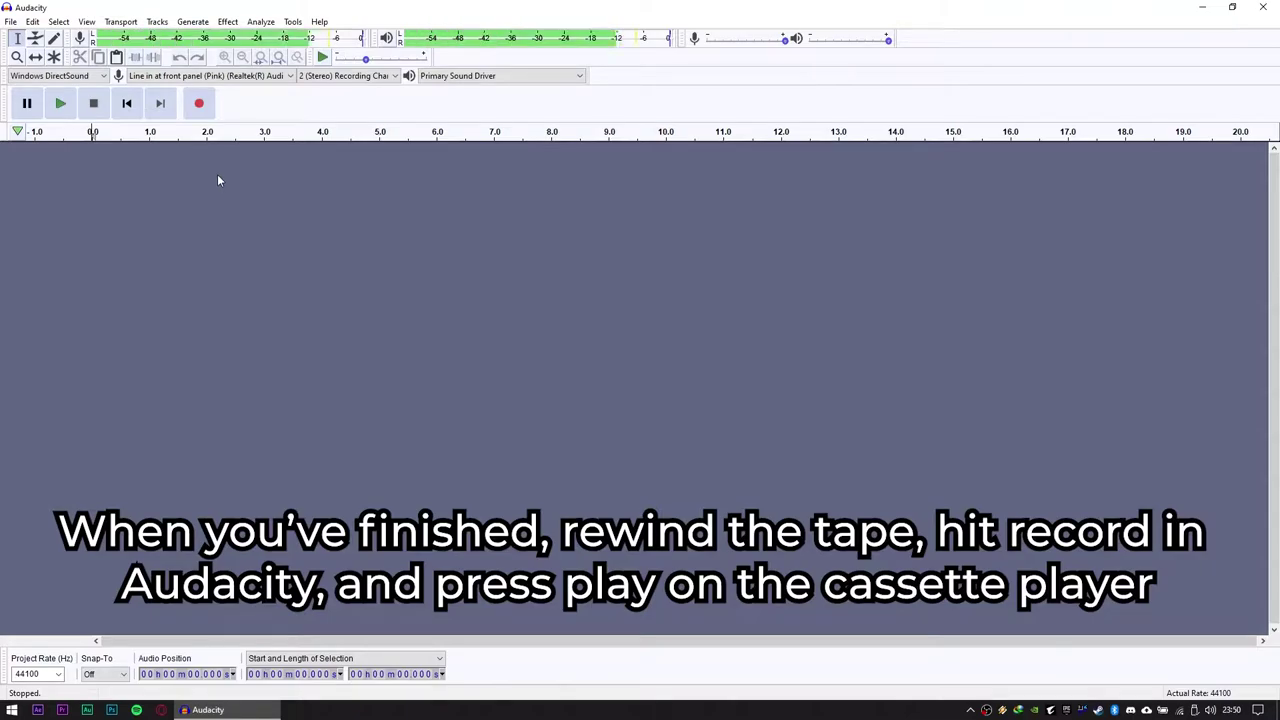
Record the cassette playback, including several seconds of tape hiss after the music, and stop the recording
click(199, 103)
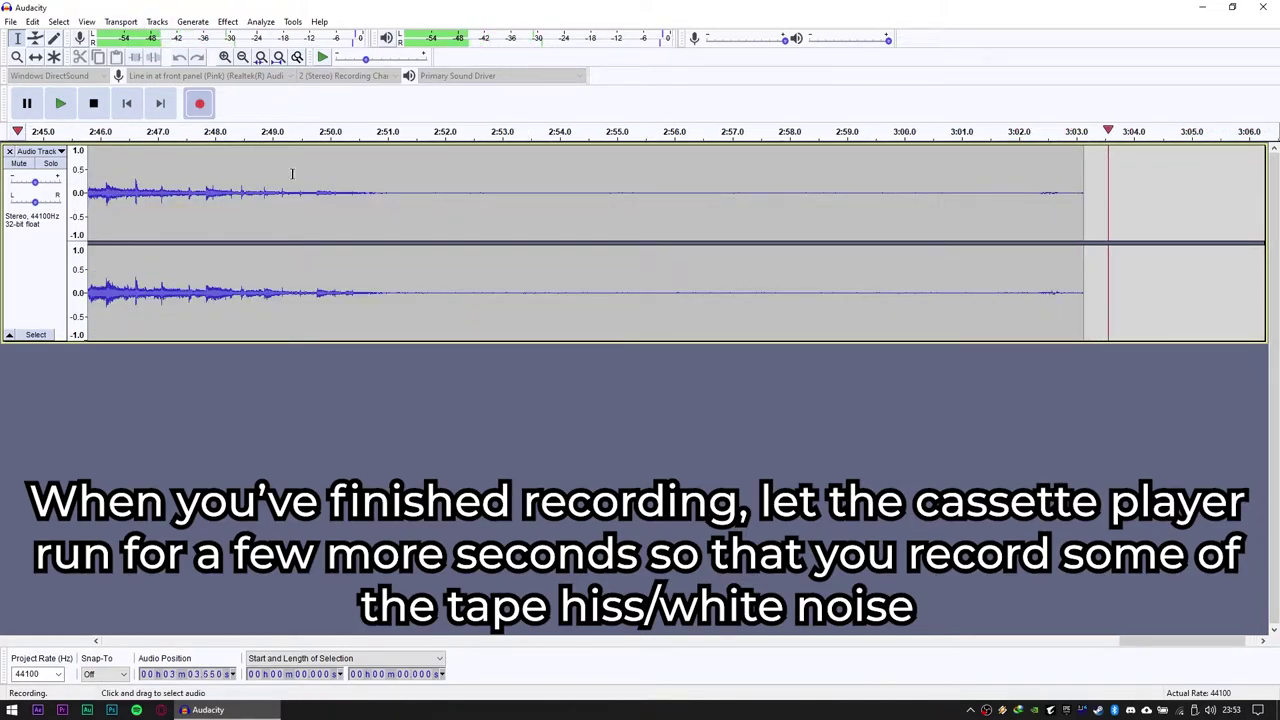
click(95, 104)
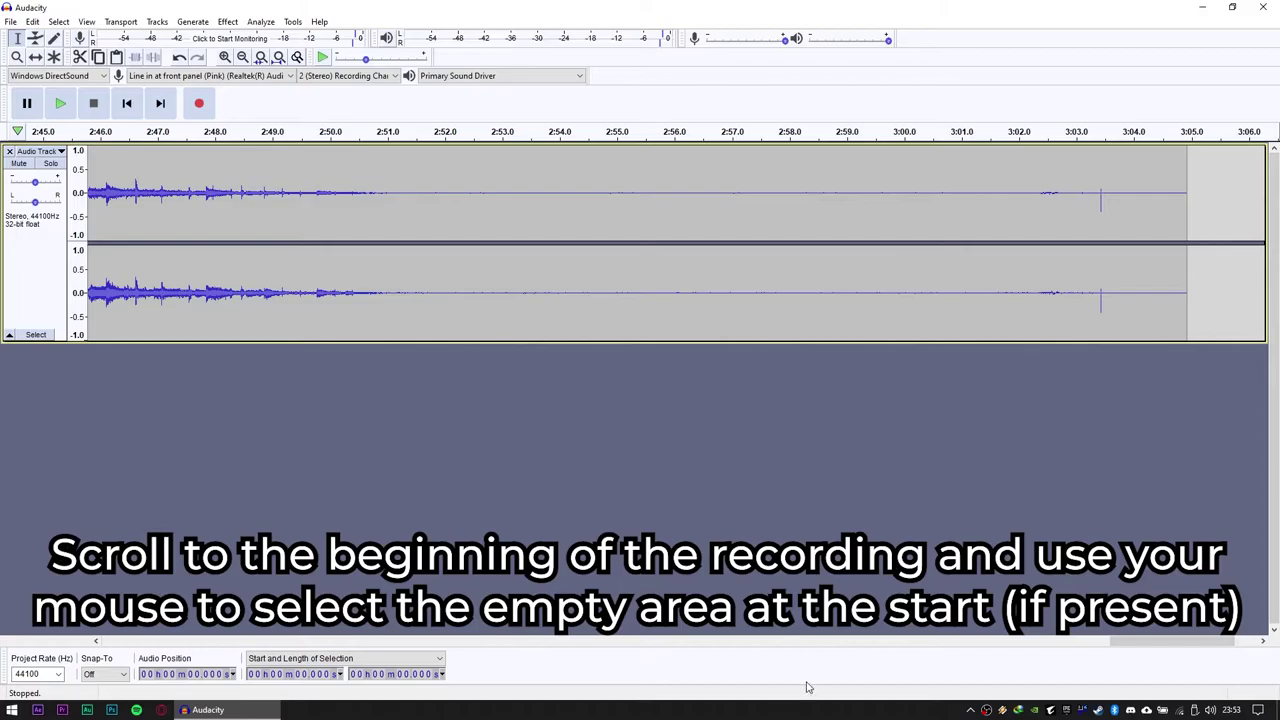
Delete the empty lead-in of about 6.7 seconds at the start of the recording
drag(1166, 648, 103, 627)
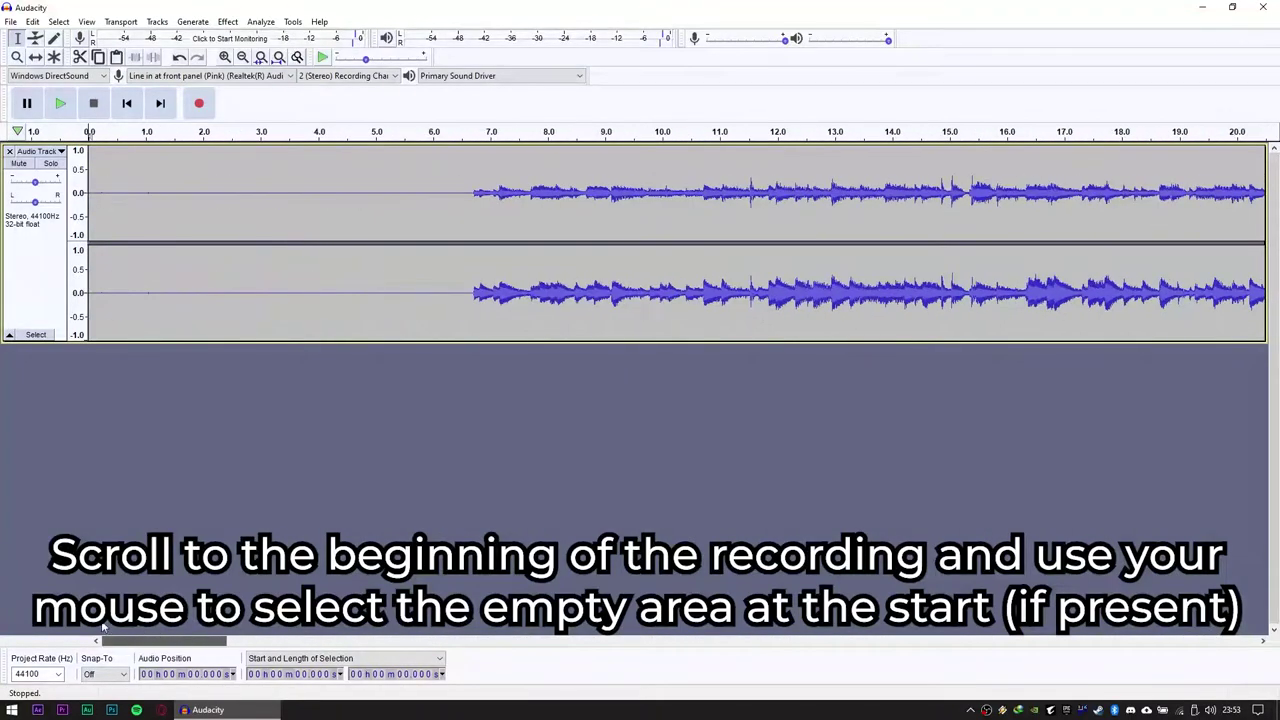
click(471, 194)
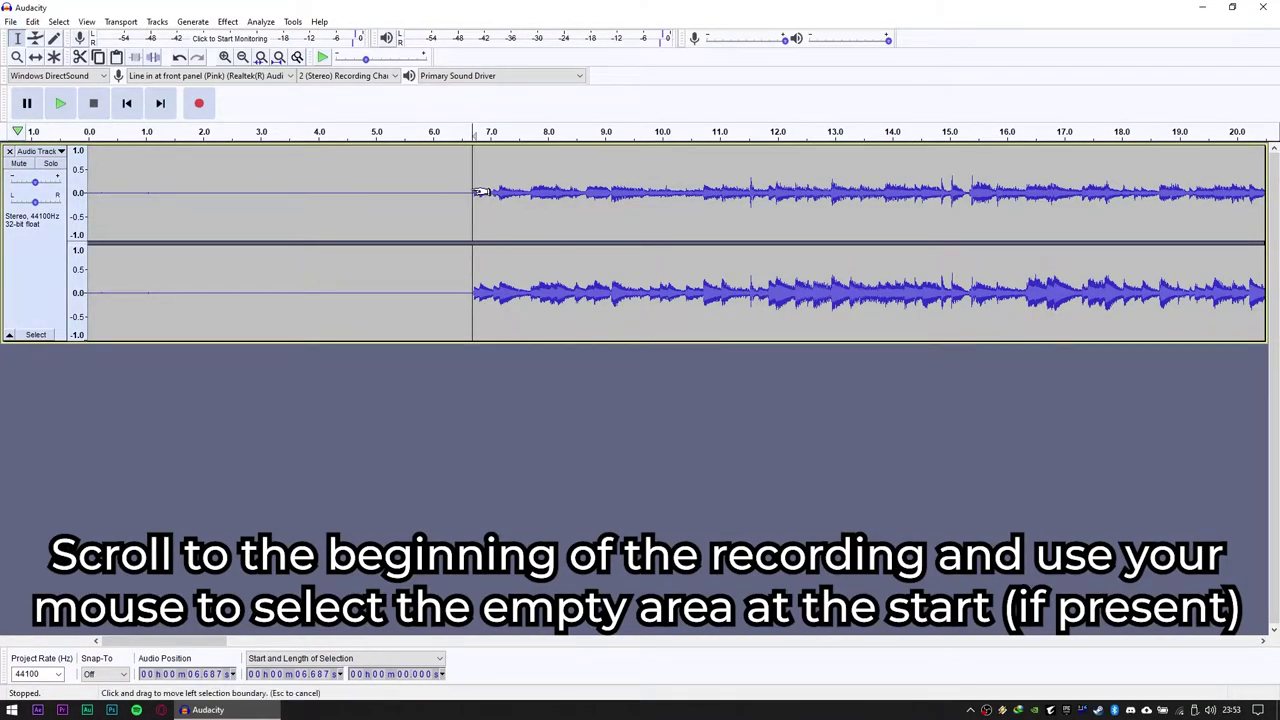
drag(474, 192, 80, 196)
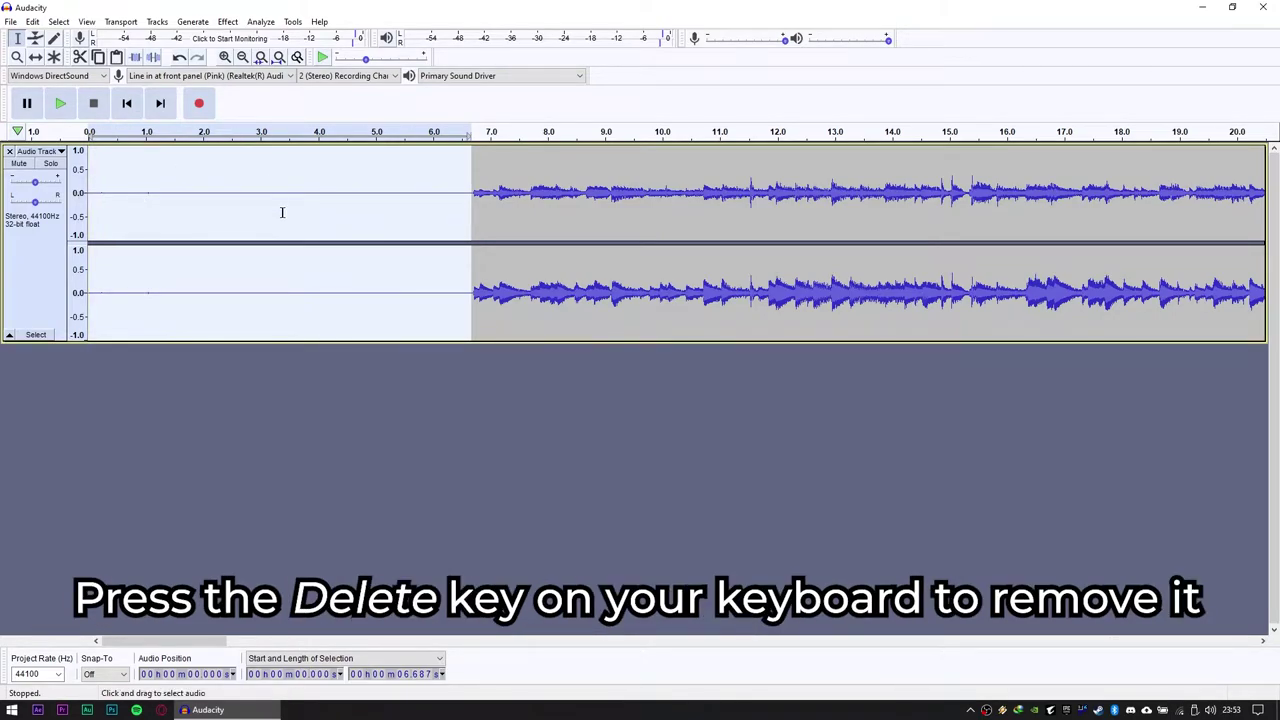
key(Delete)
Capture a Noise Reduction profile from the tape hiss after the music, starting at about 2:46.5
drag(222, 641, 1130, 650)
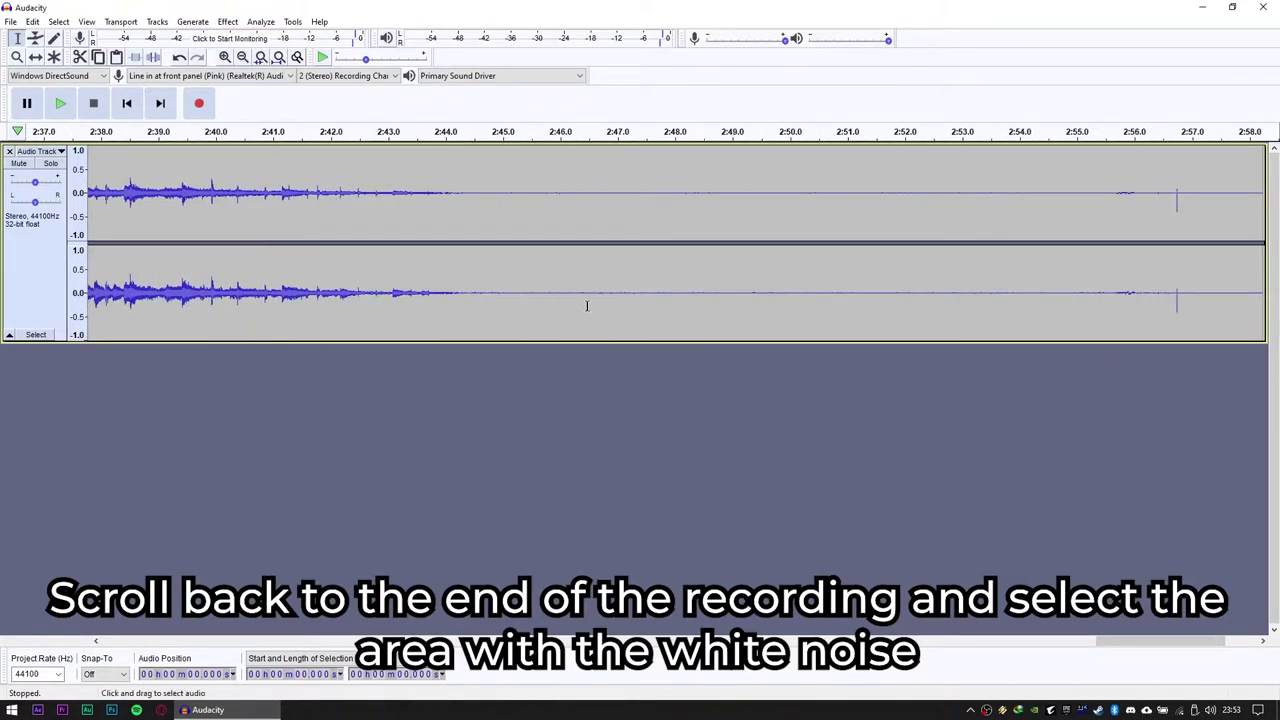
drag(589, 290, 981, 290)
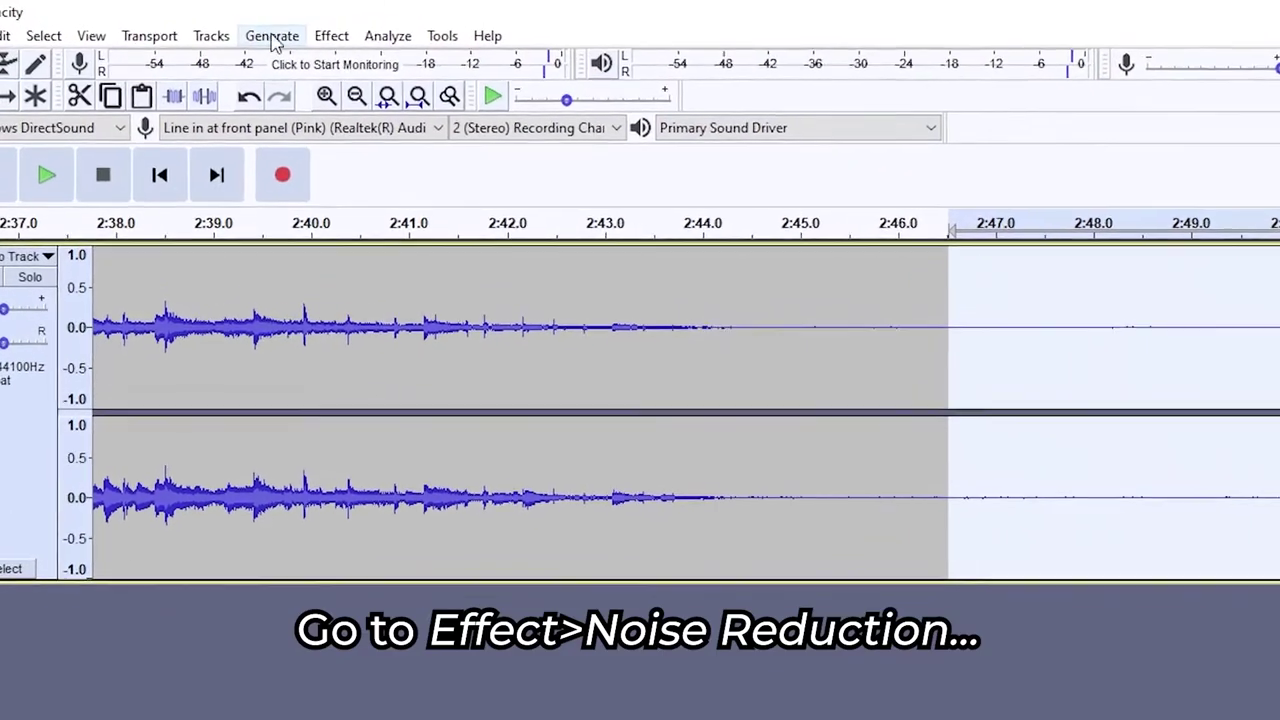
click(232, 22)
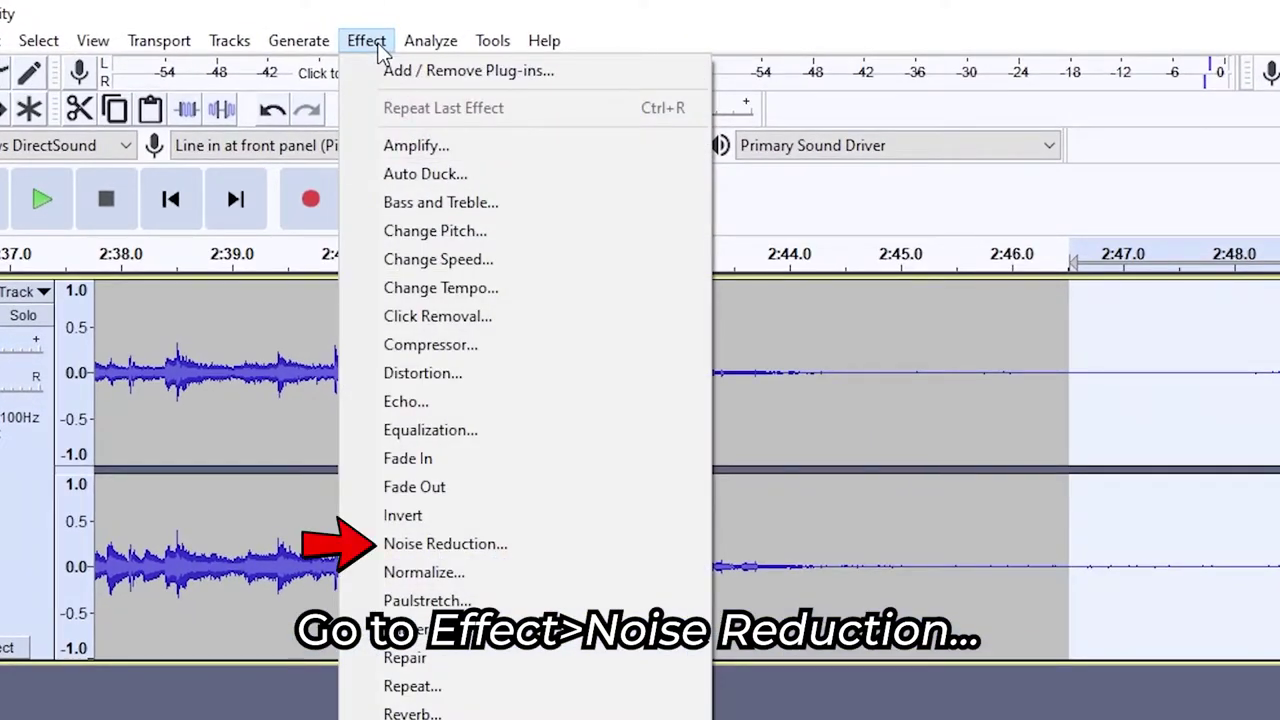
click(445, 543)
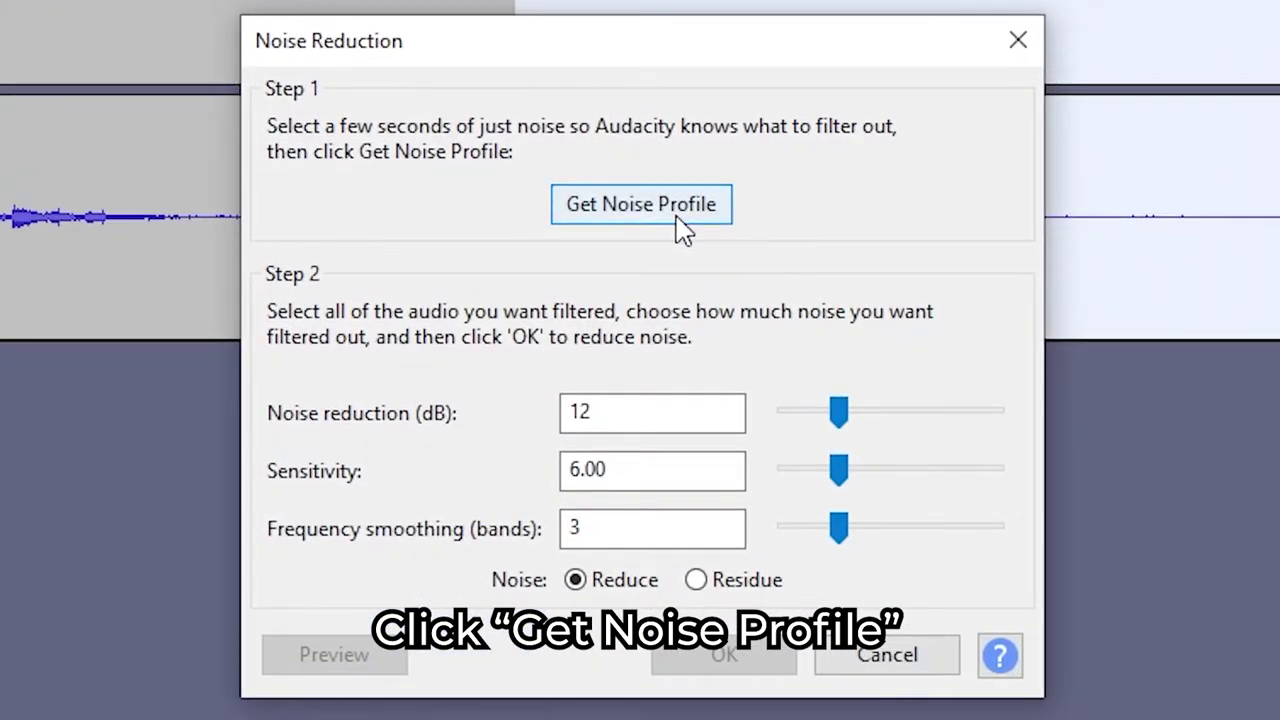
click(677, 210)
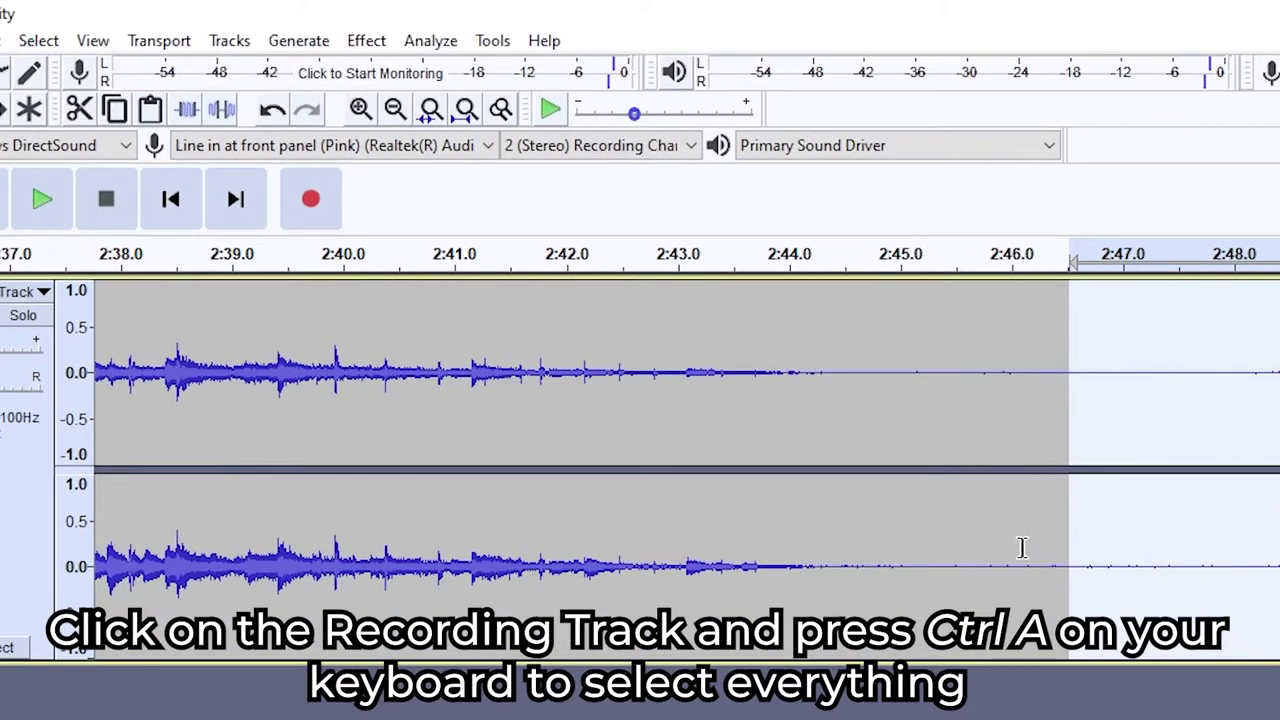
Preview and apply Noise Reduction to the whole recording with 12 dB reduction, sensitivity 6.00 and 3 frequency smoothing bands
click(1022, 547)
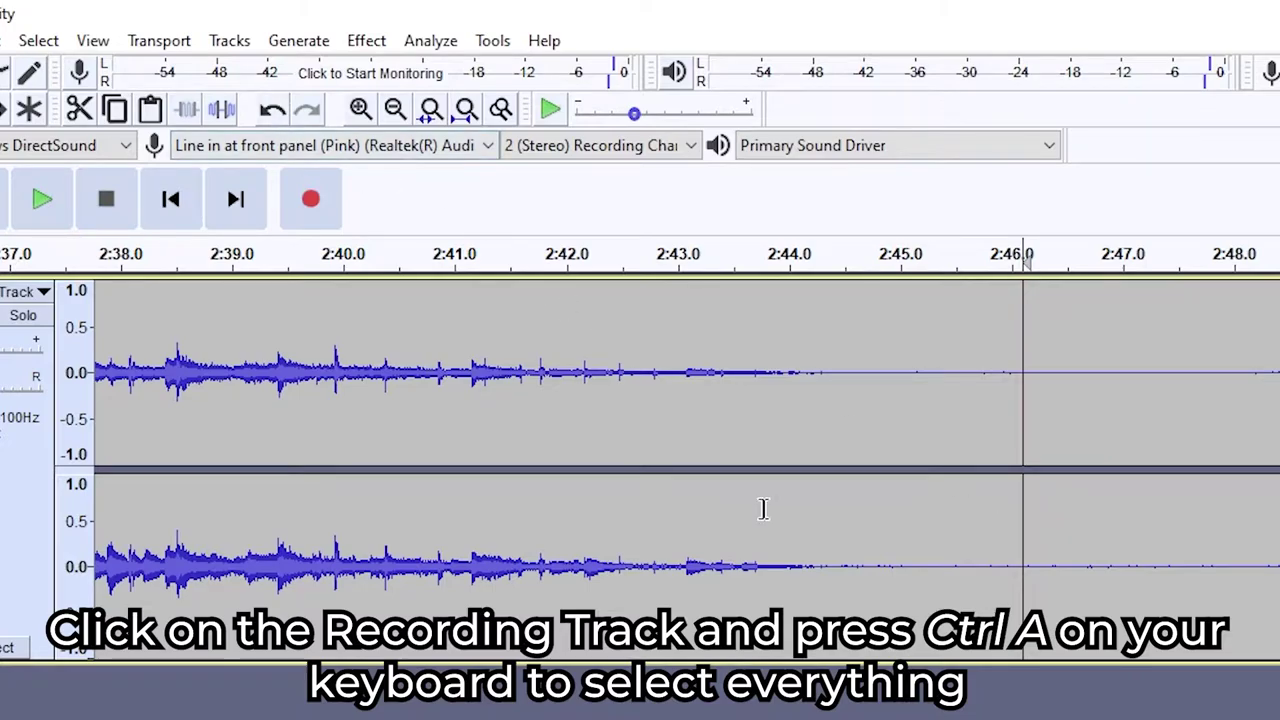
key(ctrl+a)
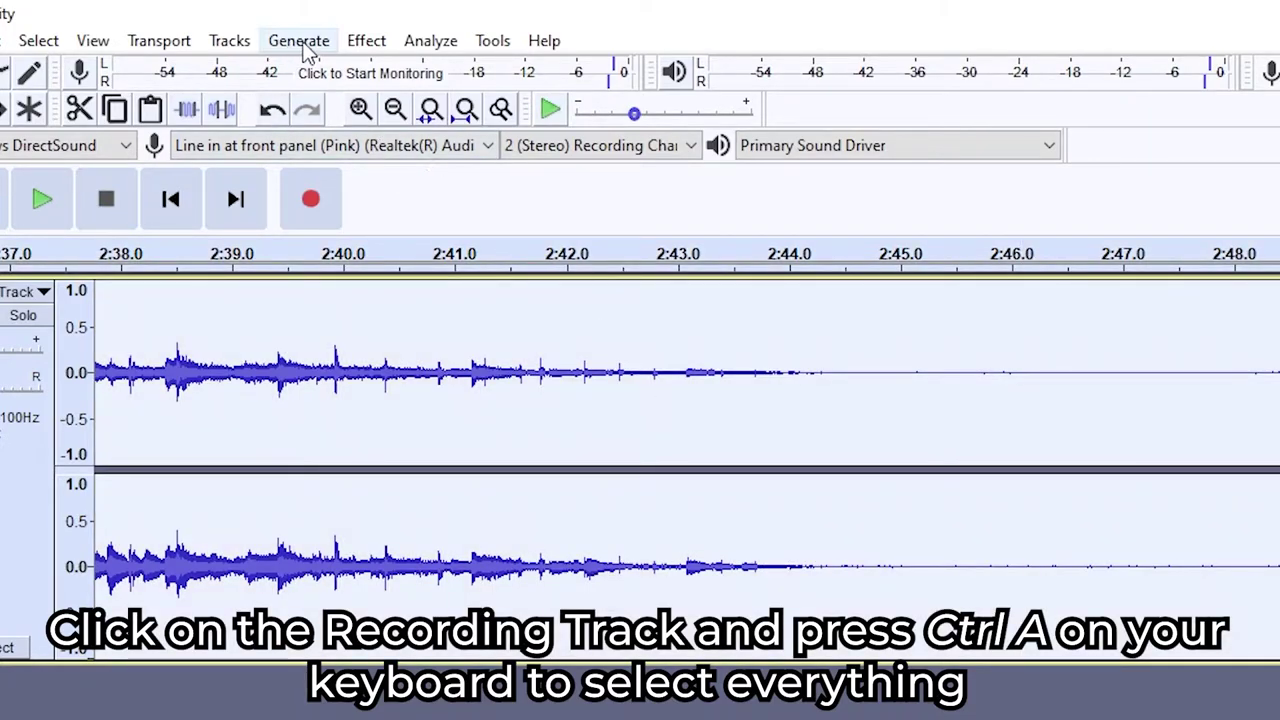
click(366, 41)
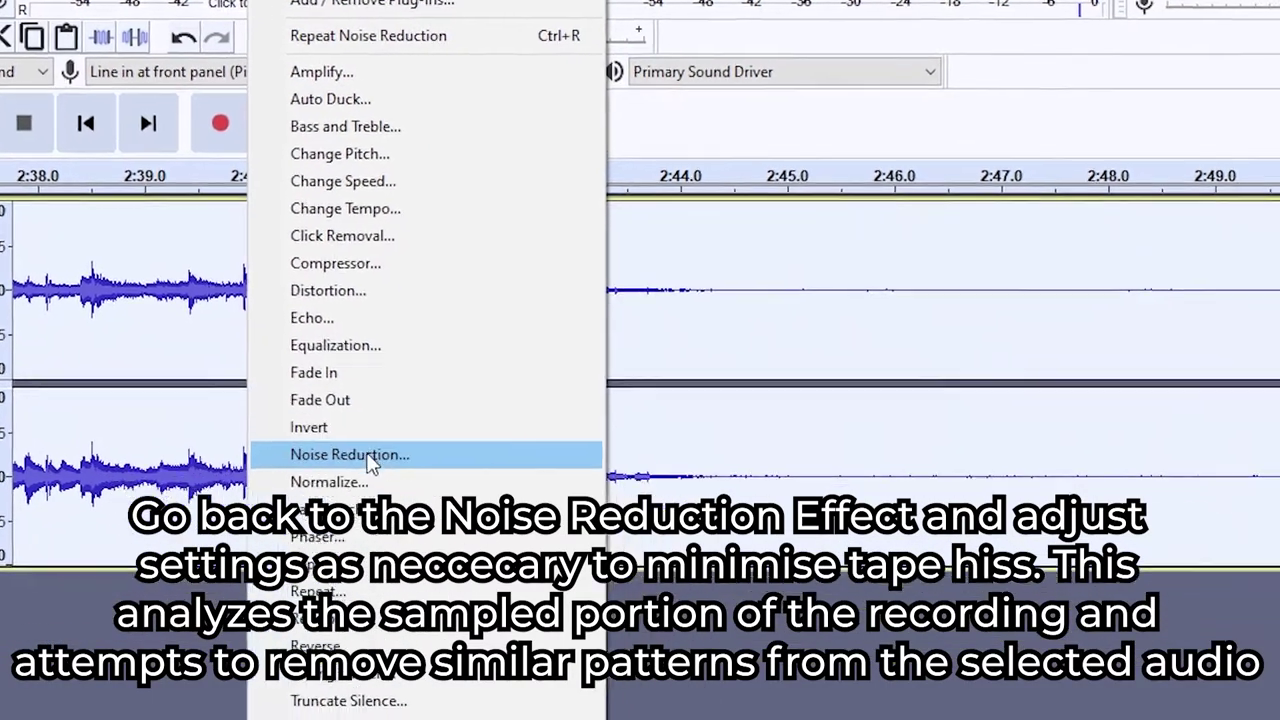
click(350, 455)
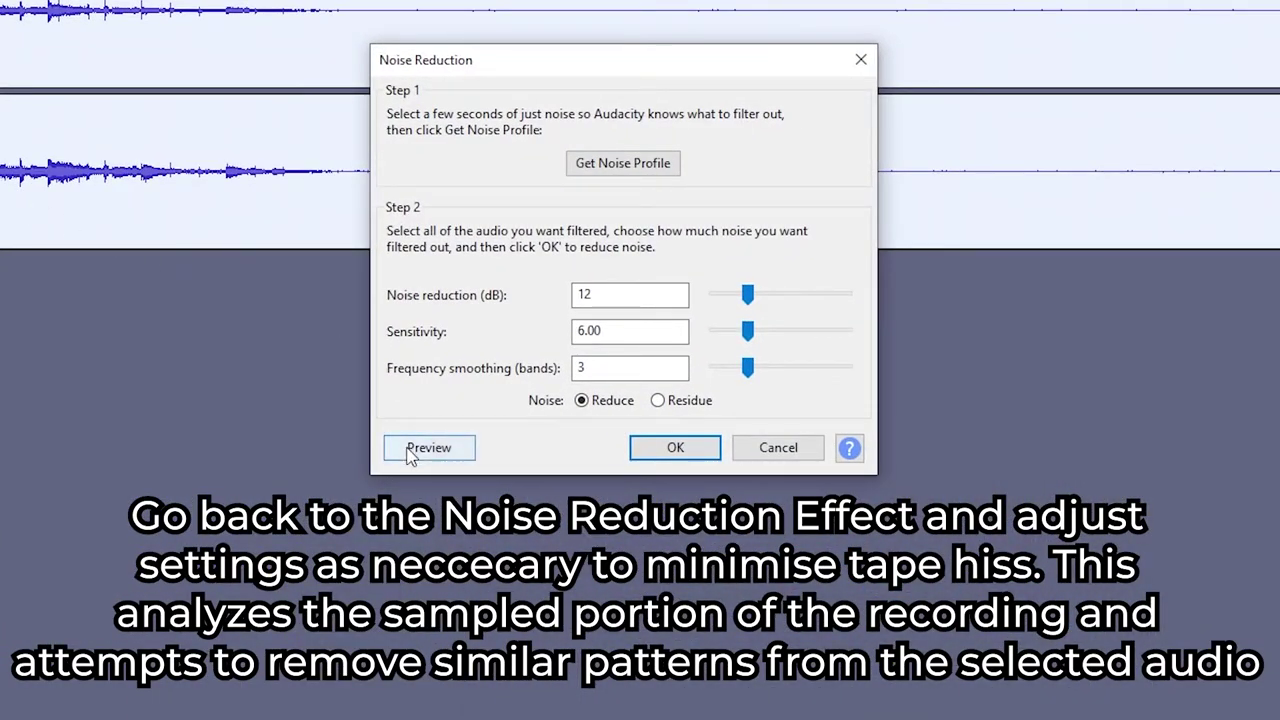
click(428, 448)
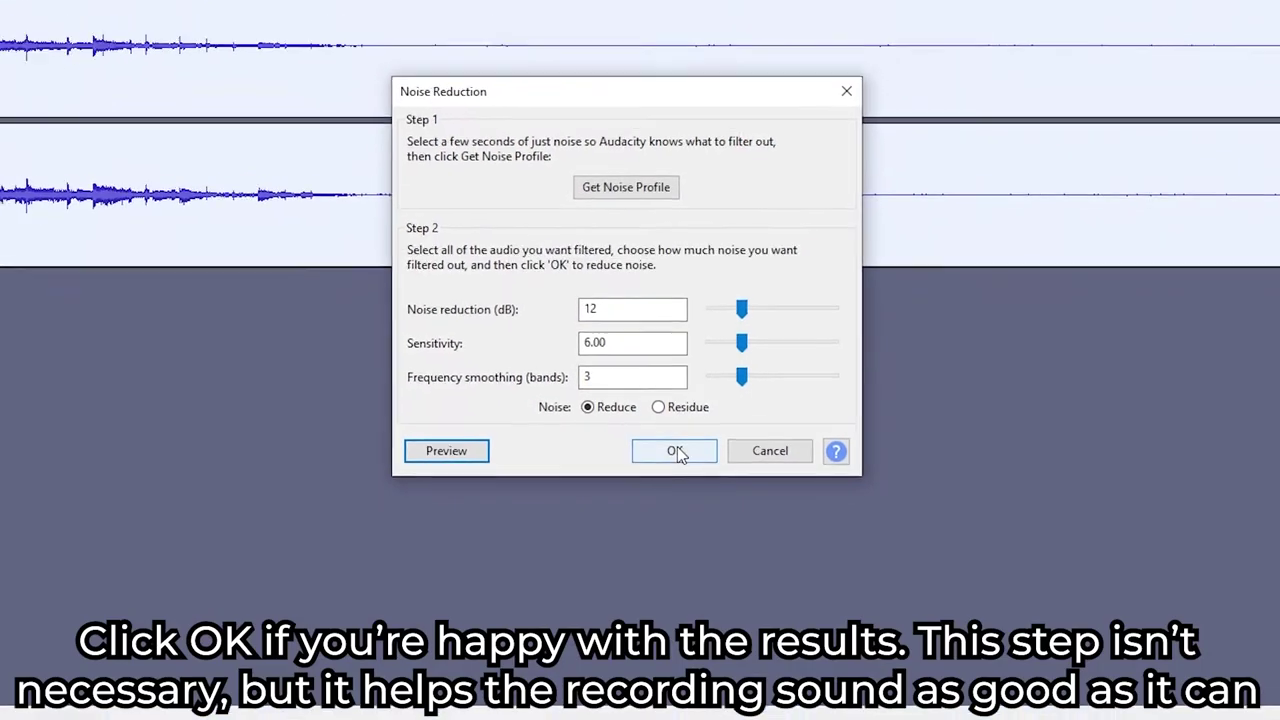
click(676, 449)
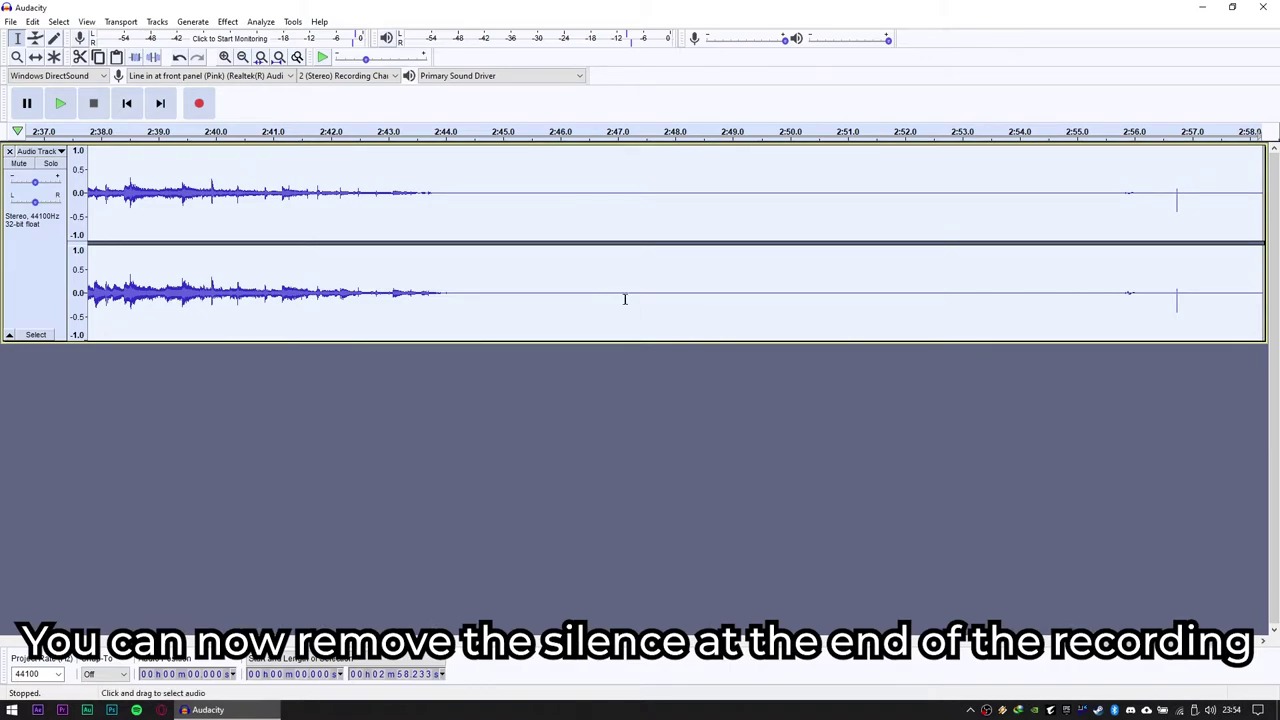
Delete the silence at the end of the recording, from about 2:44 onward
click(626, 294)
drag(583, 290, 895, 273)
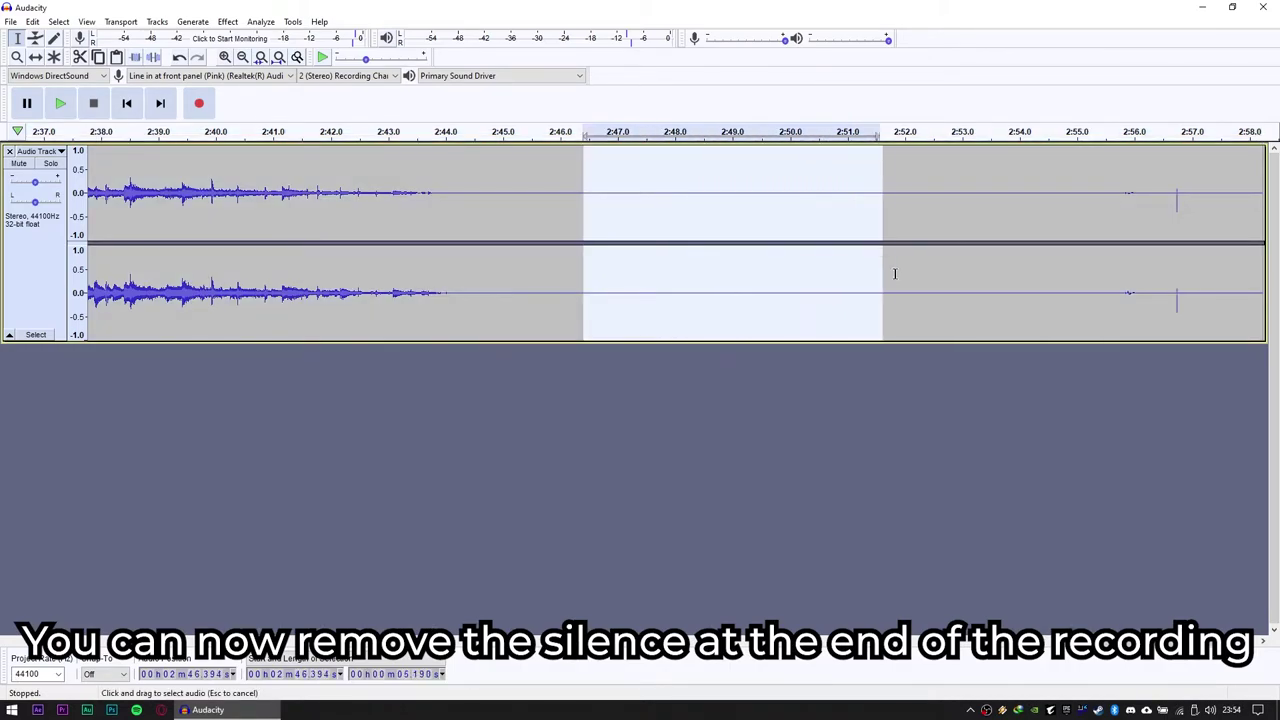
click(972, 271)
drag(448, 297, 1121, 269)
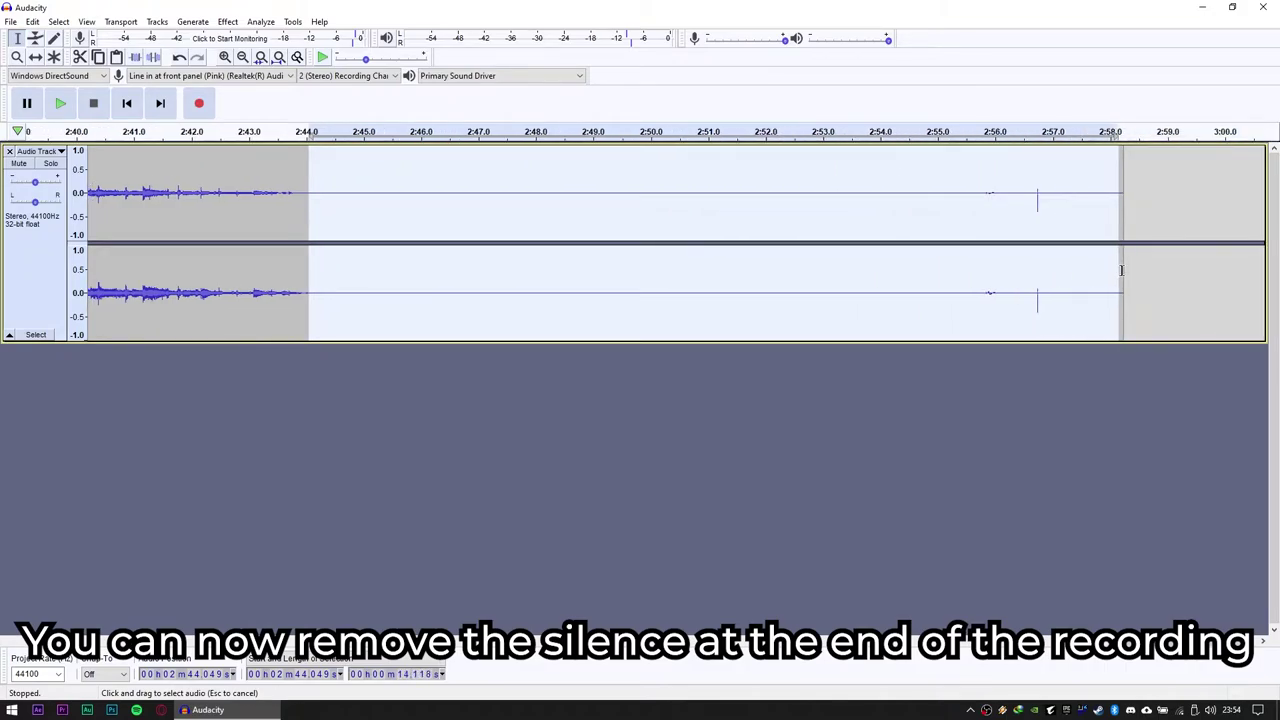
key(Delete)
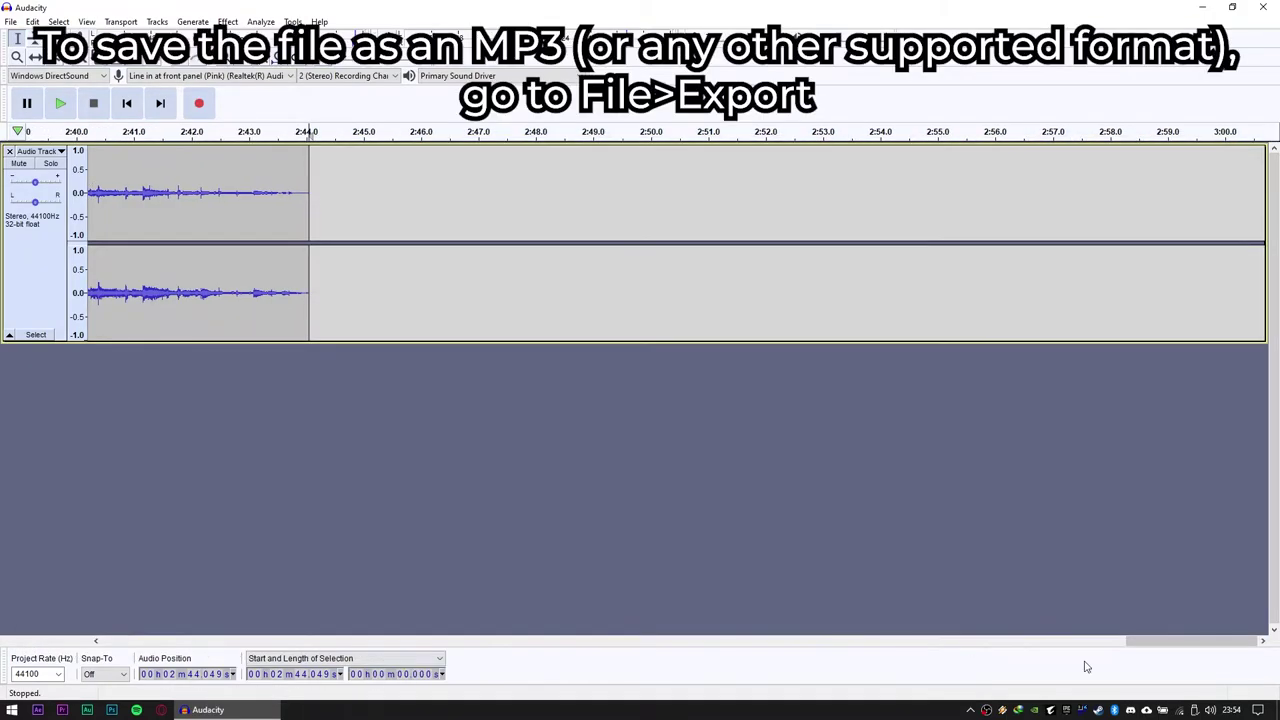
Set up an MP3 export to the Desktop with the file name "Walkman Demo Tape Side A.mp3"
drag(1221, 647, 140, 697)
click(10, 21)
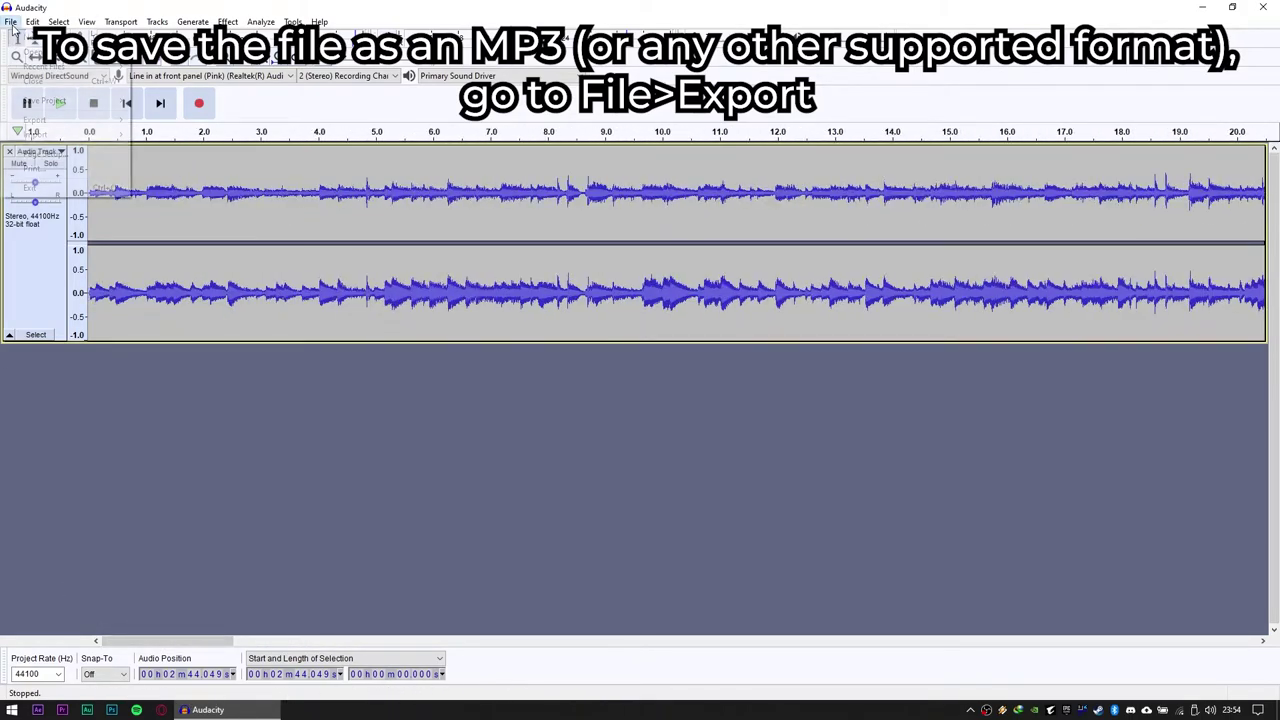
mouse_move(20, 122)
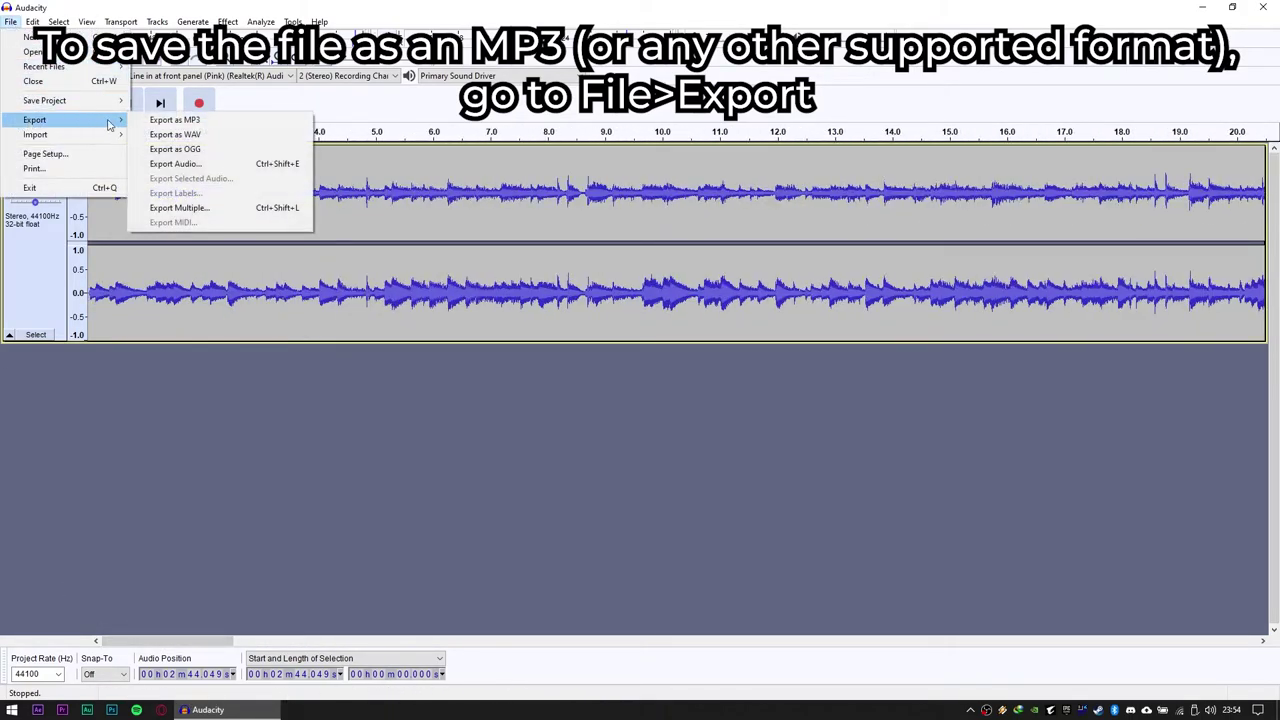
click(261, 124)
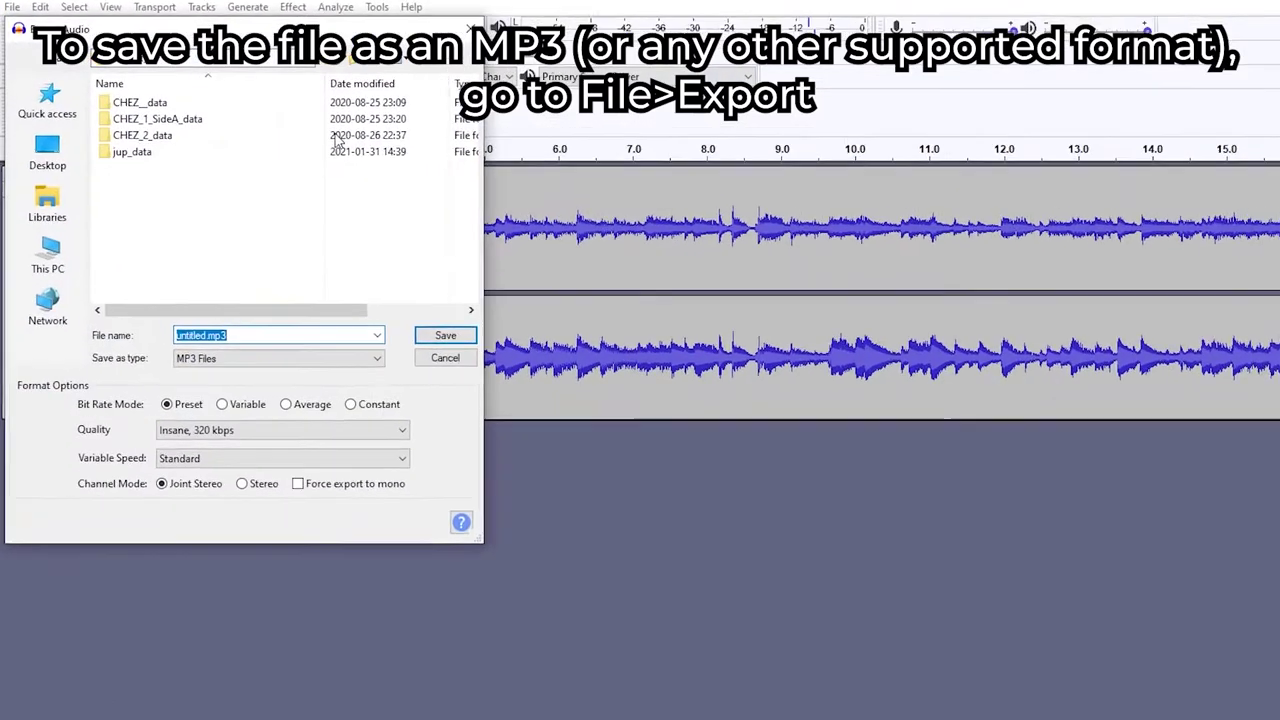
click(70, 198)
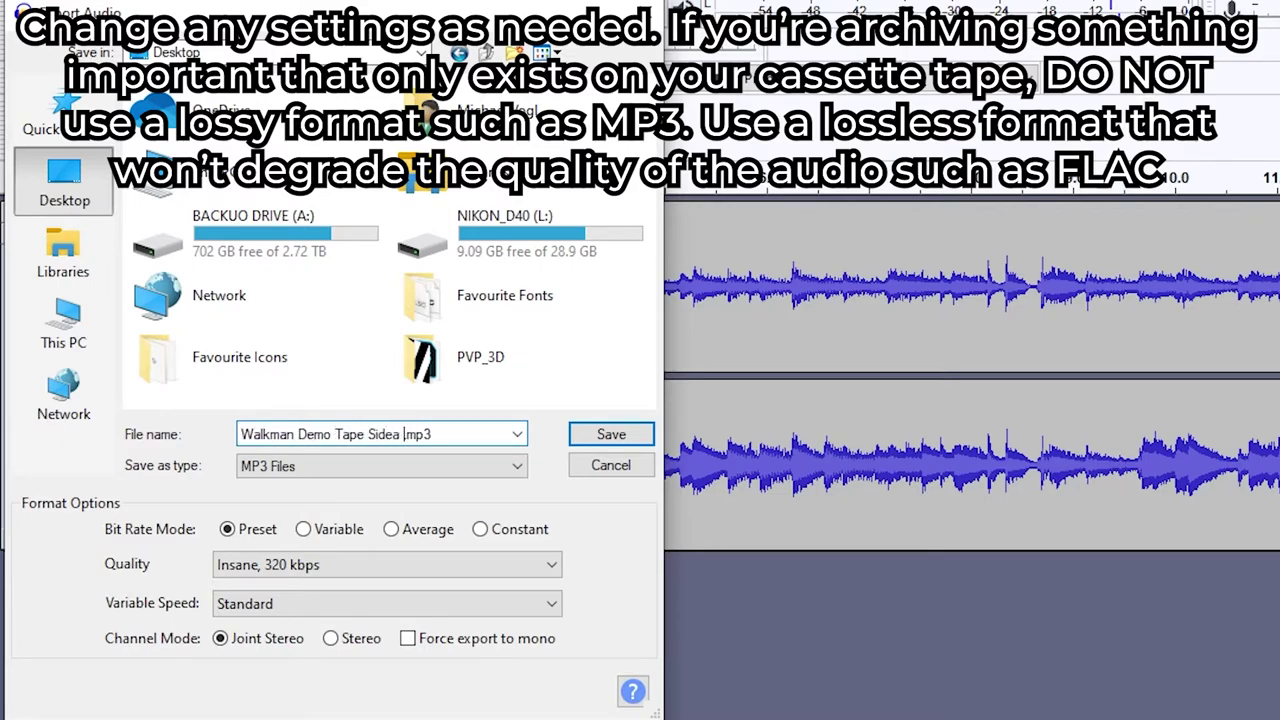
Check the quality and variable speed options, keep Insane, 320 kbps and Standard, and save the MP3
click(538, 566)
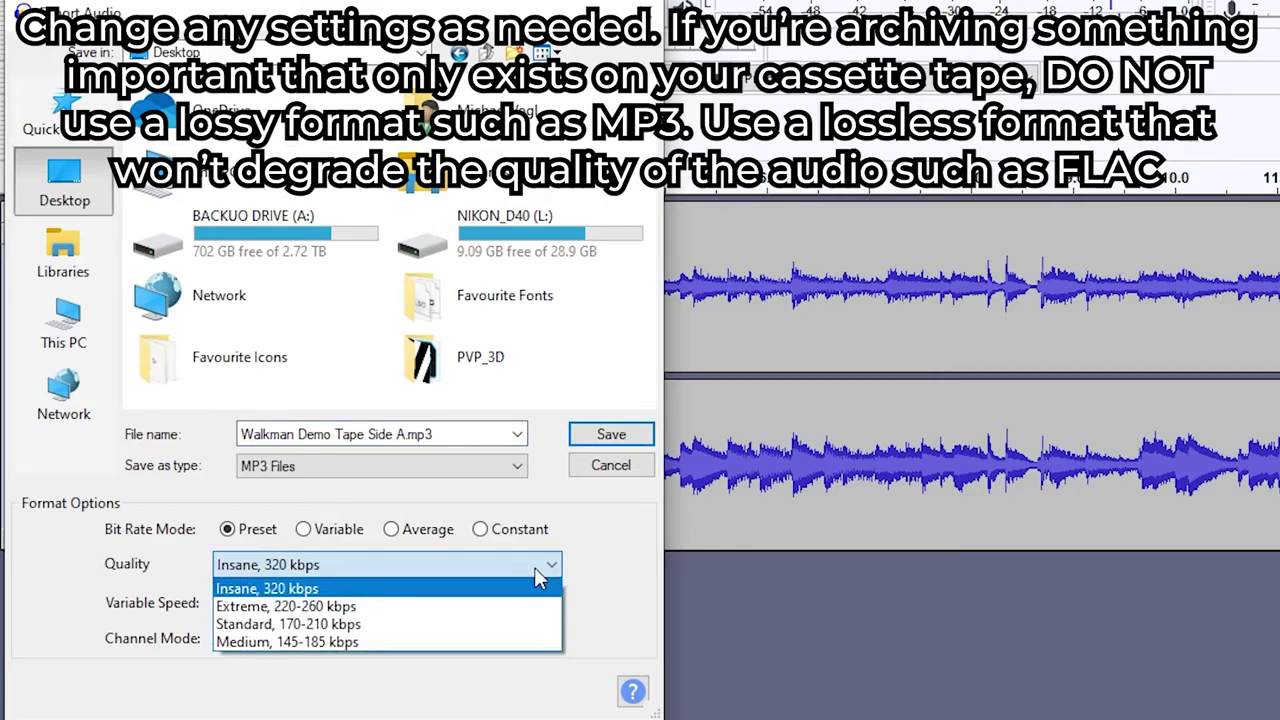
click(536, 570)
click(527, 608)
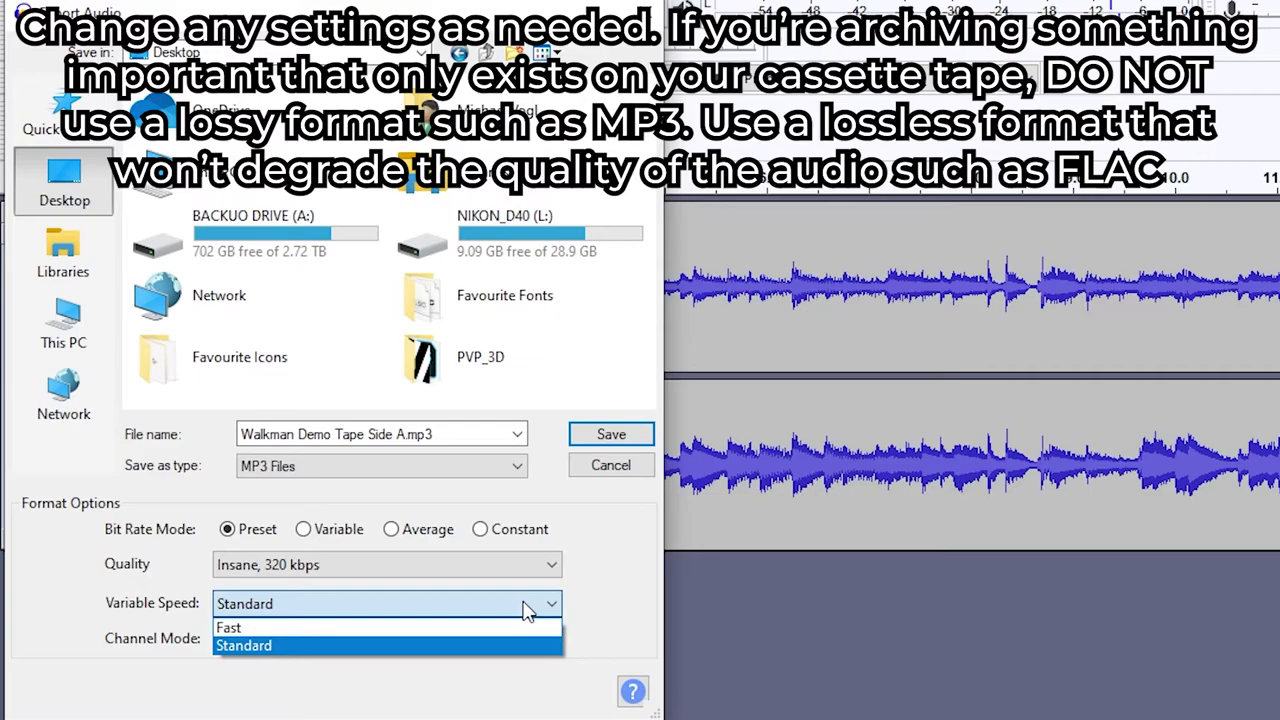
click(527, 608)
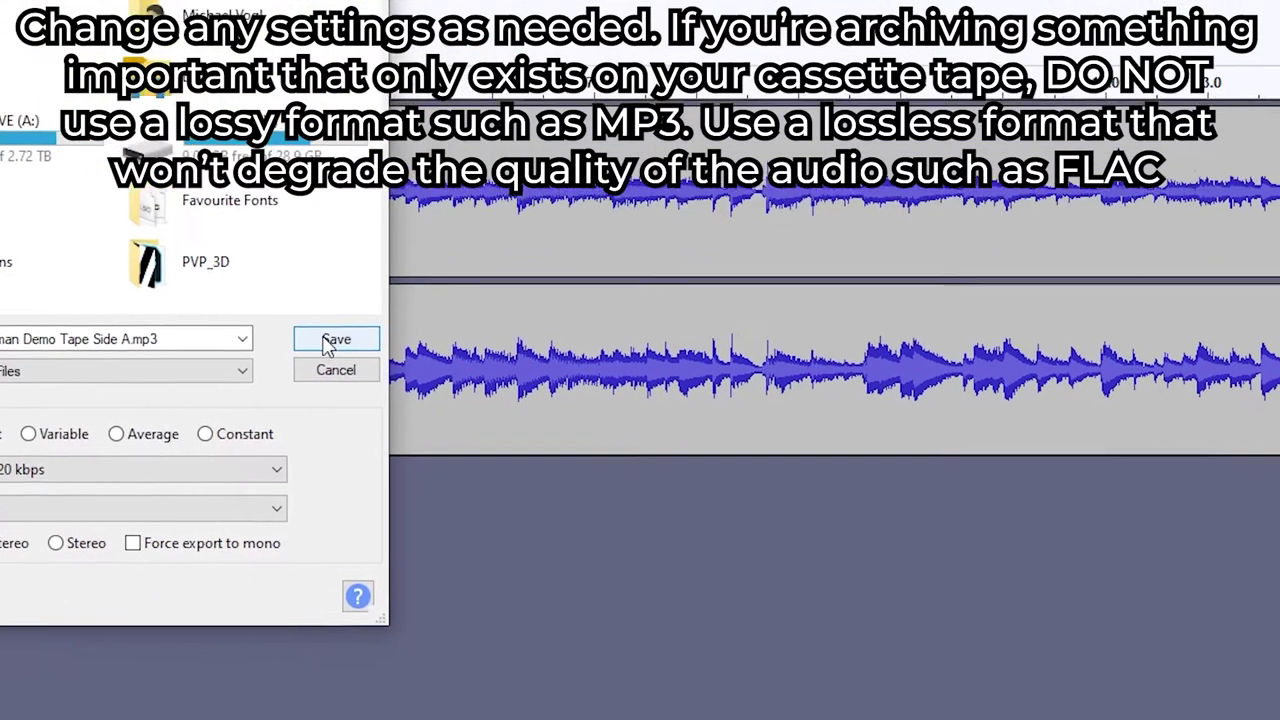
click(611, 434)
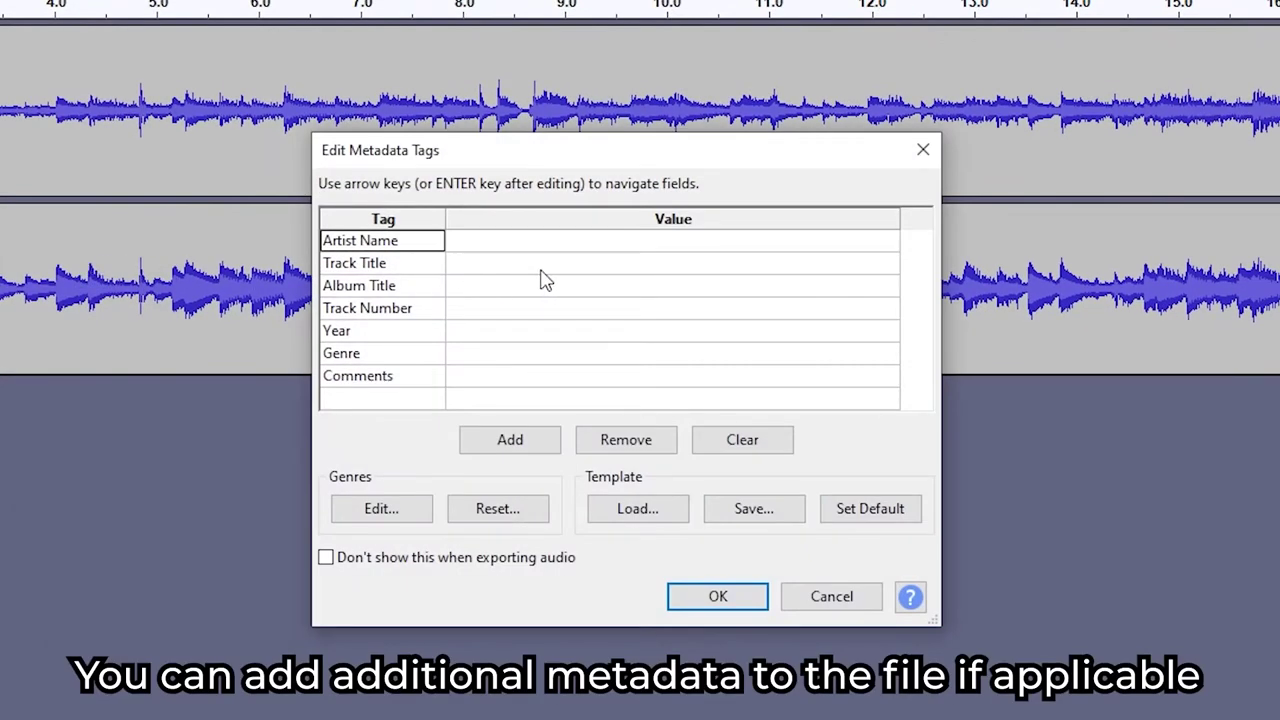
Leave all metadata tags blank and complete the export
drag(628, 248, 634, 380)
click(638, 387)
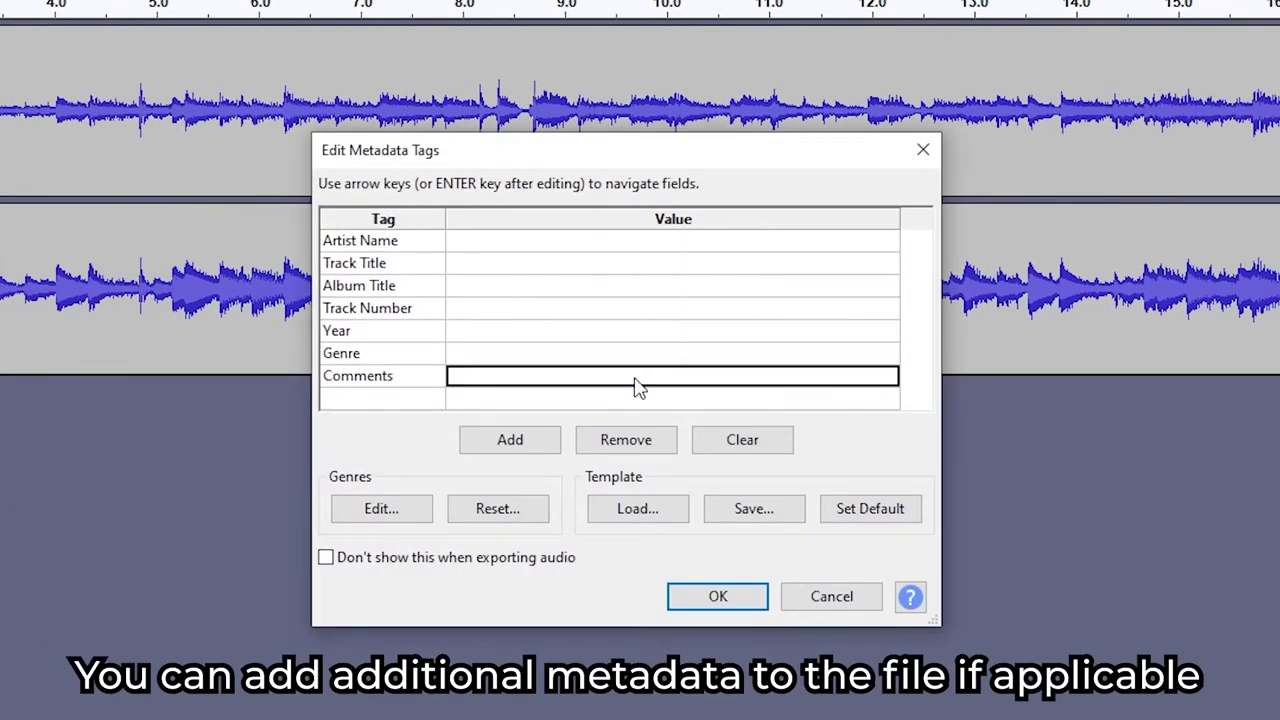
click(688, 600)
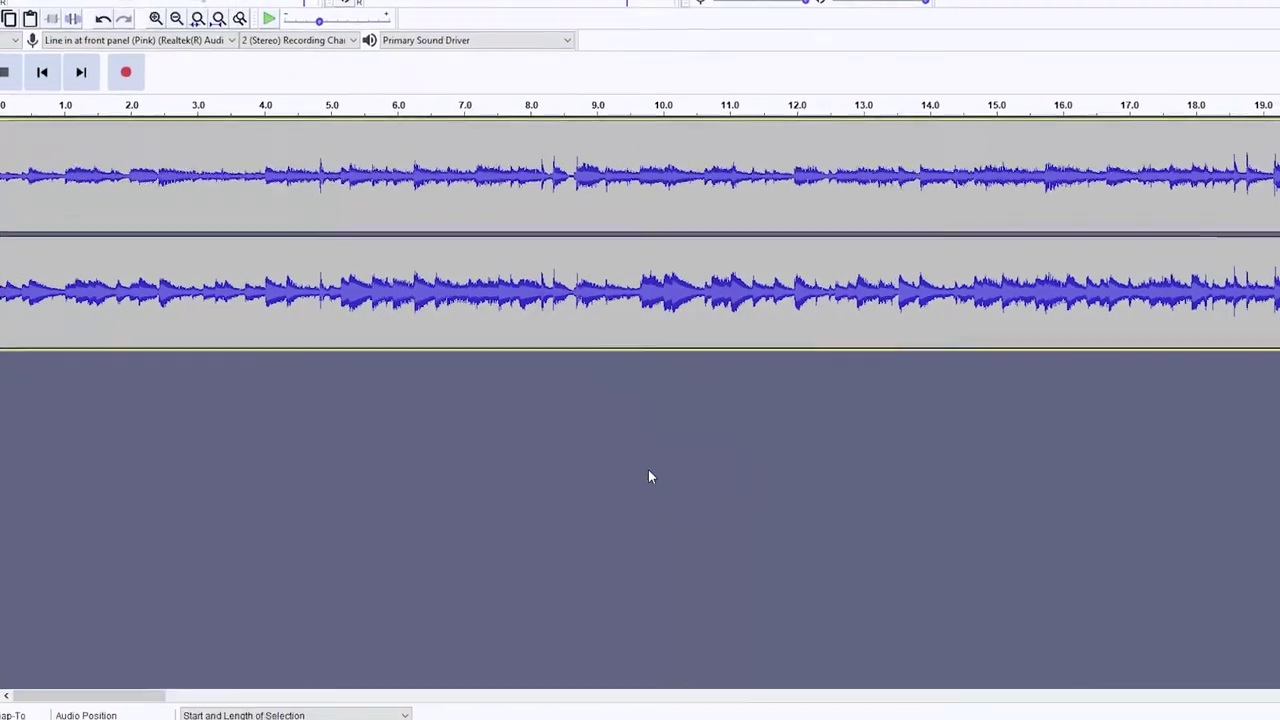
Switch to the Windows desktop and open the exported "Walkman Demo Tape Side A.mp3" file
click(1277, 710)
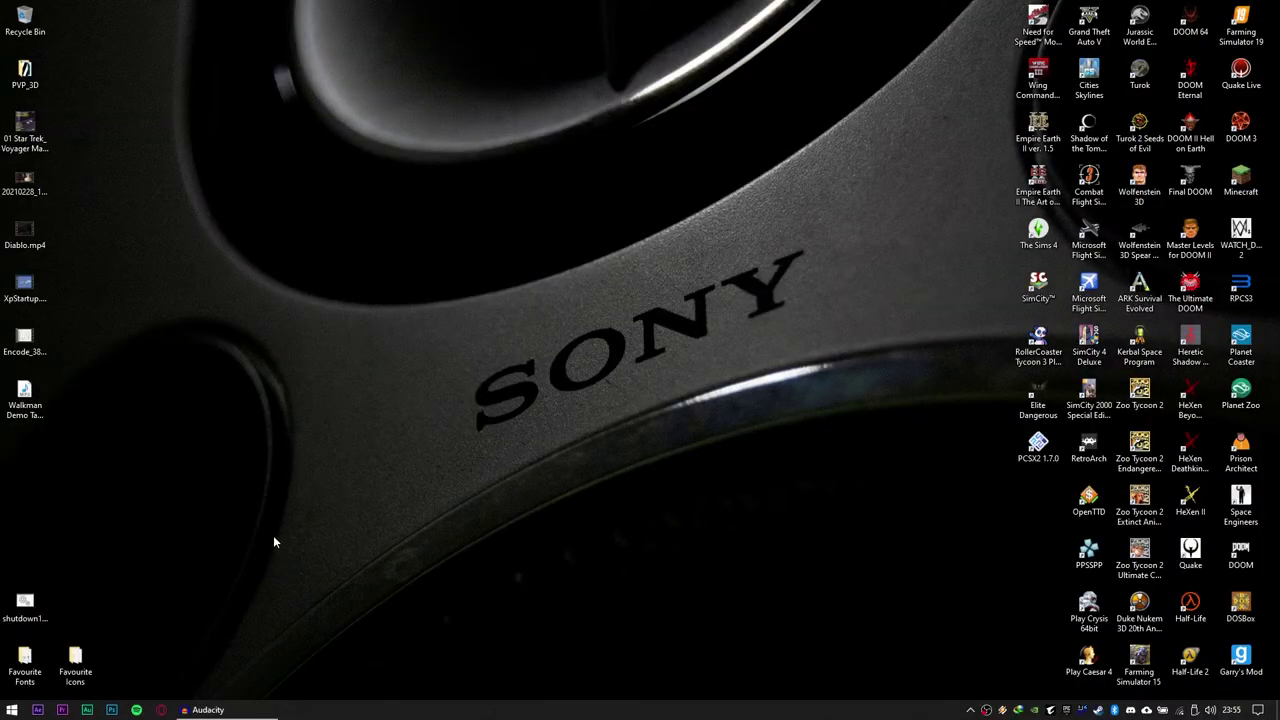
double_click(33, 400)
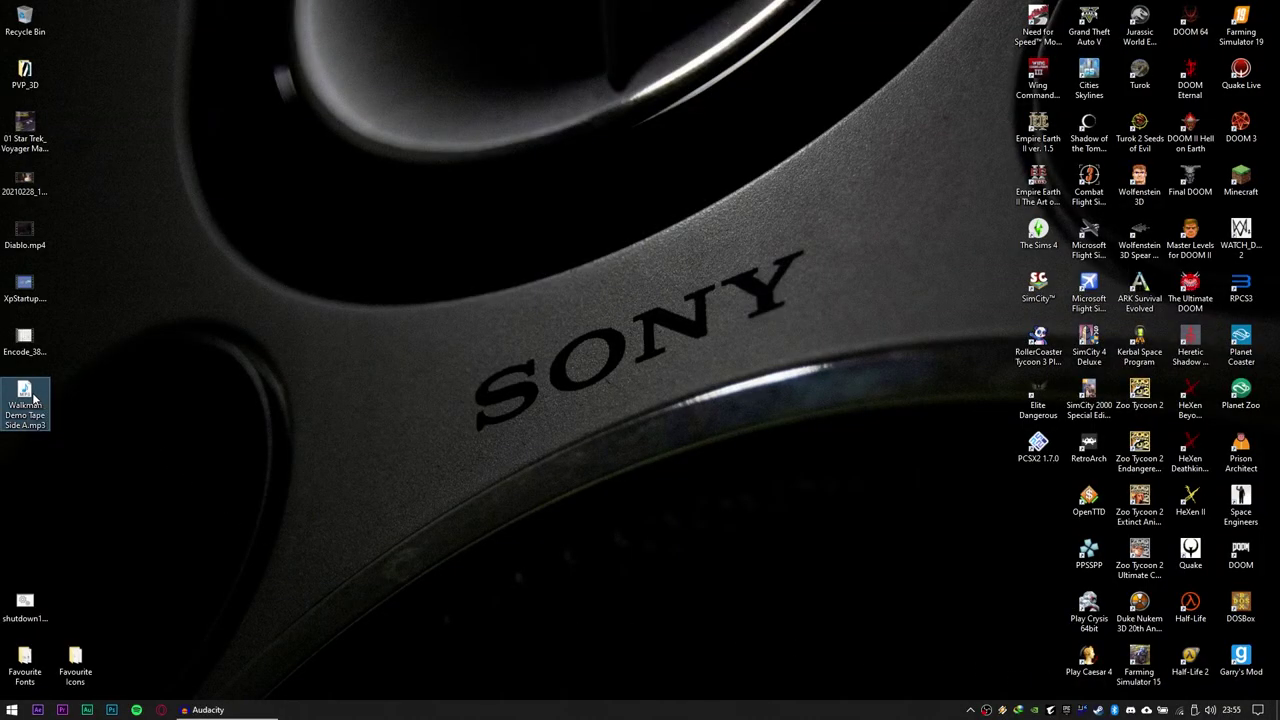